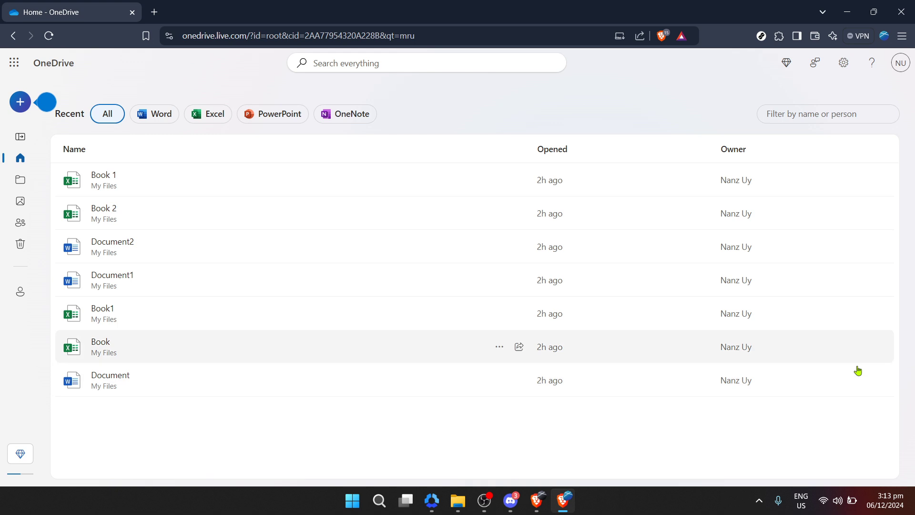
# Open the OneDrive - Personal sync panel from the tray and expand its Help & Settings menu.
pyautogui.click(760, 501)
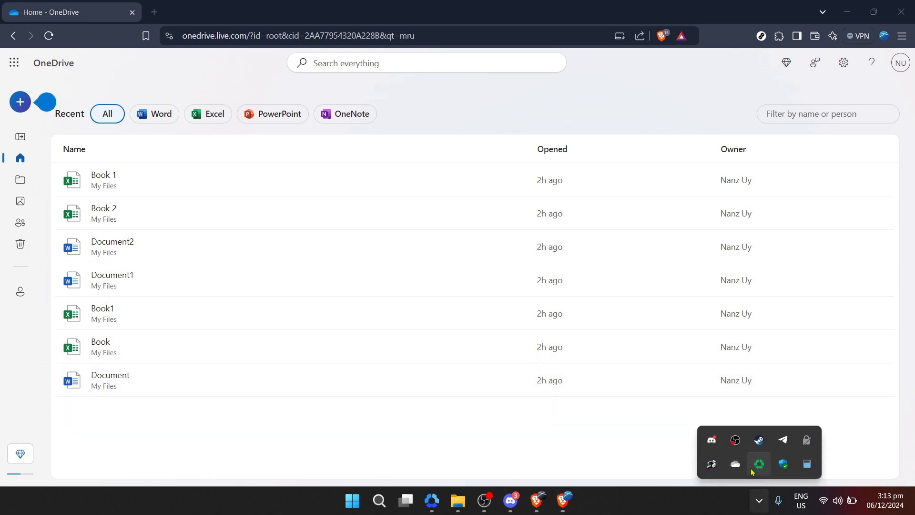
pyautogui.click(736, 465)
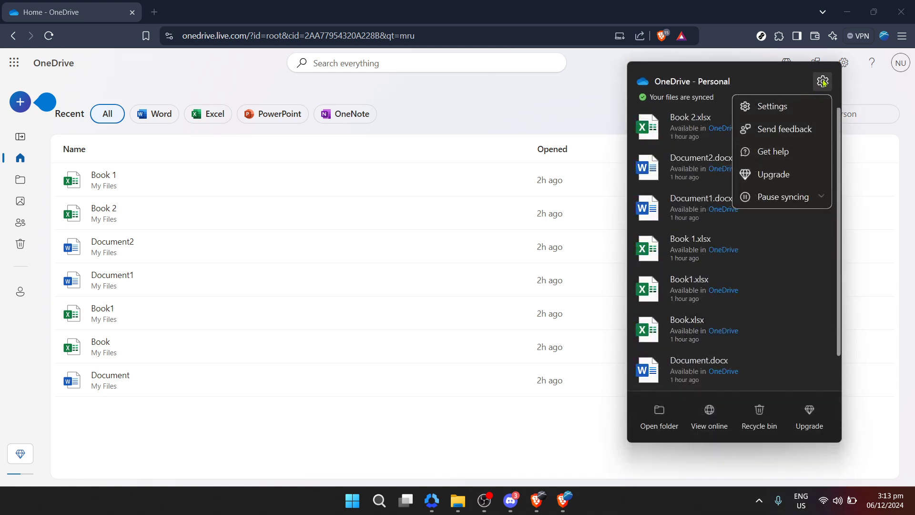
pyautogui.click(823, 82)
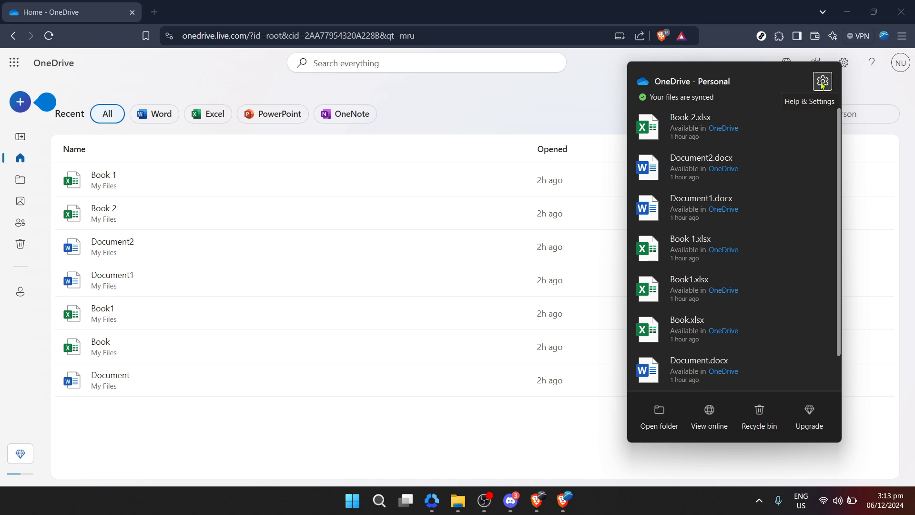
pyautogui.click(822, 84)
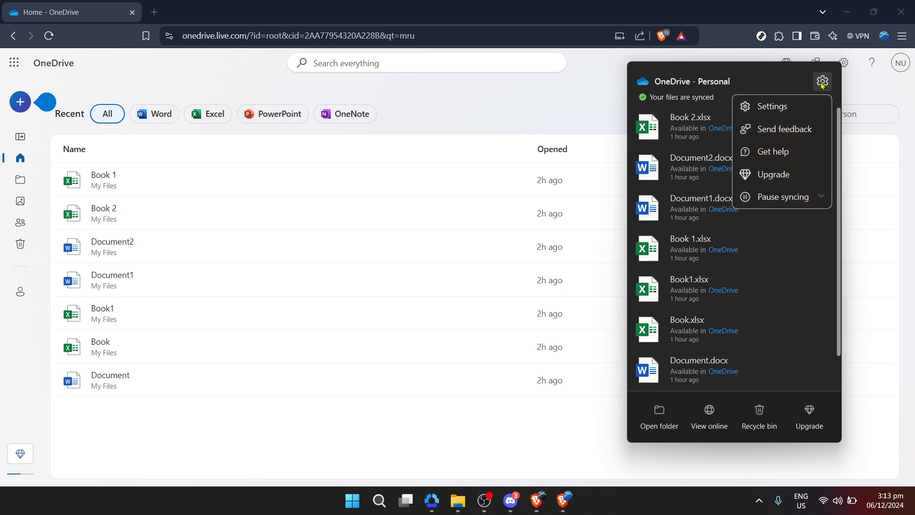
# Choose Settings to bring up the Sync and backup page of OneDrive Settings.
pyautogui.click(758, 105)
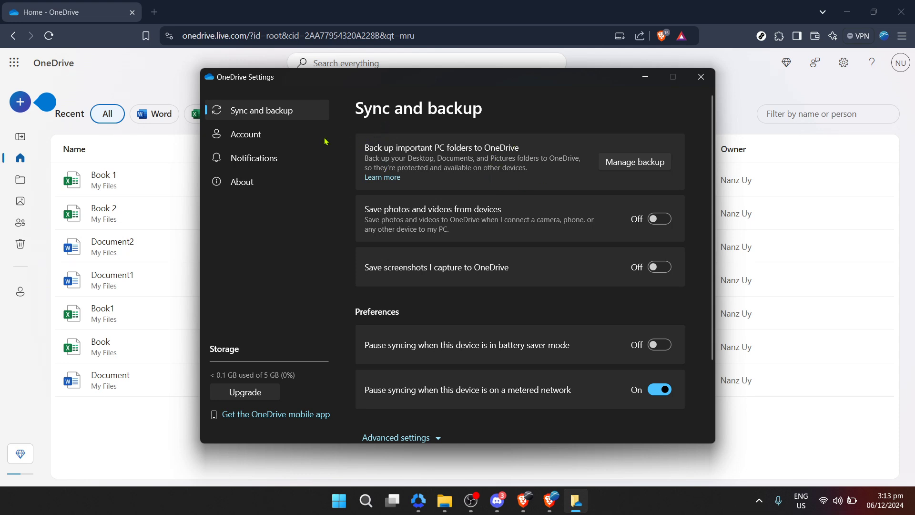
# Switch to the Account page of OneDrive Settings.
pyautogui.click(293, 138)
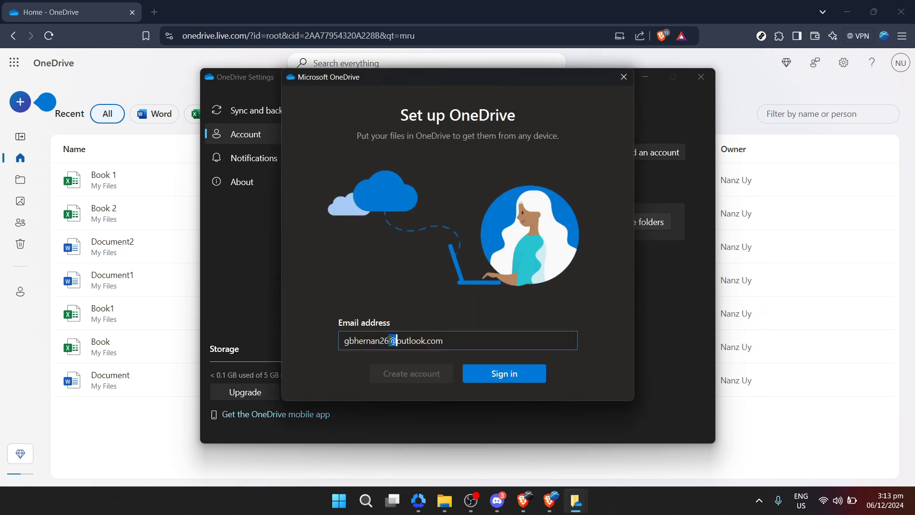
pyautogui.doubleClick(391, 340)
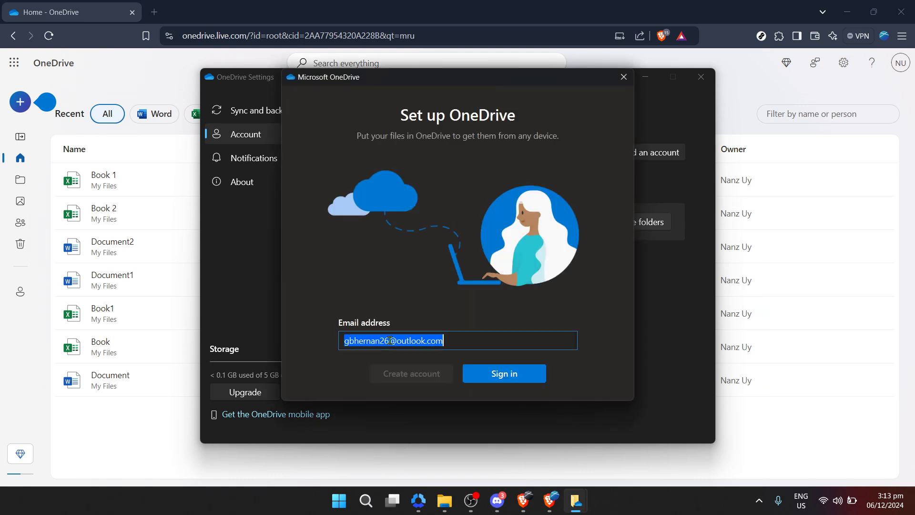
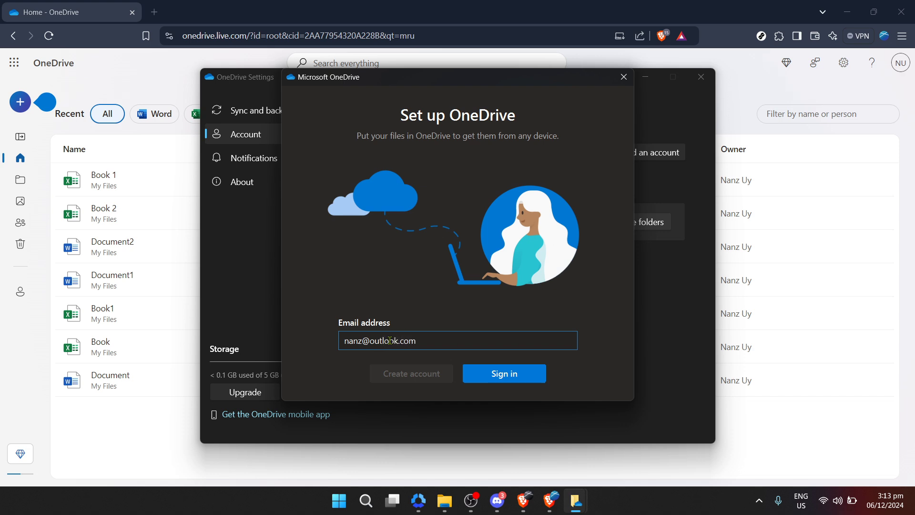